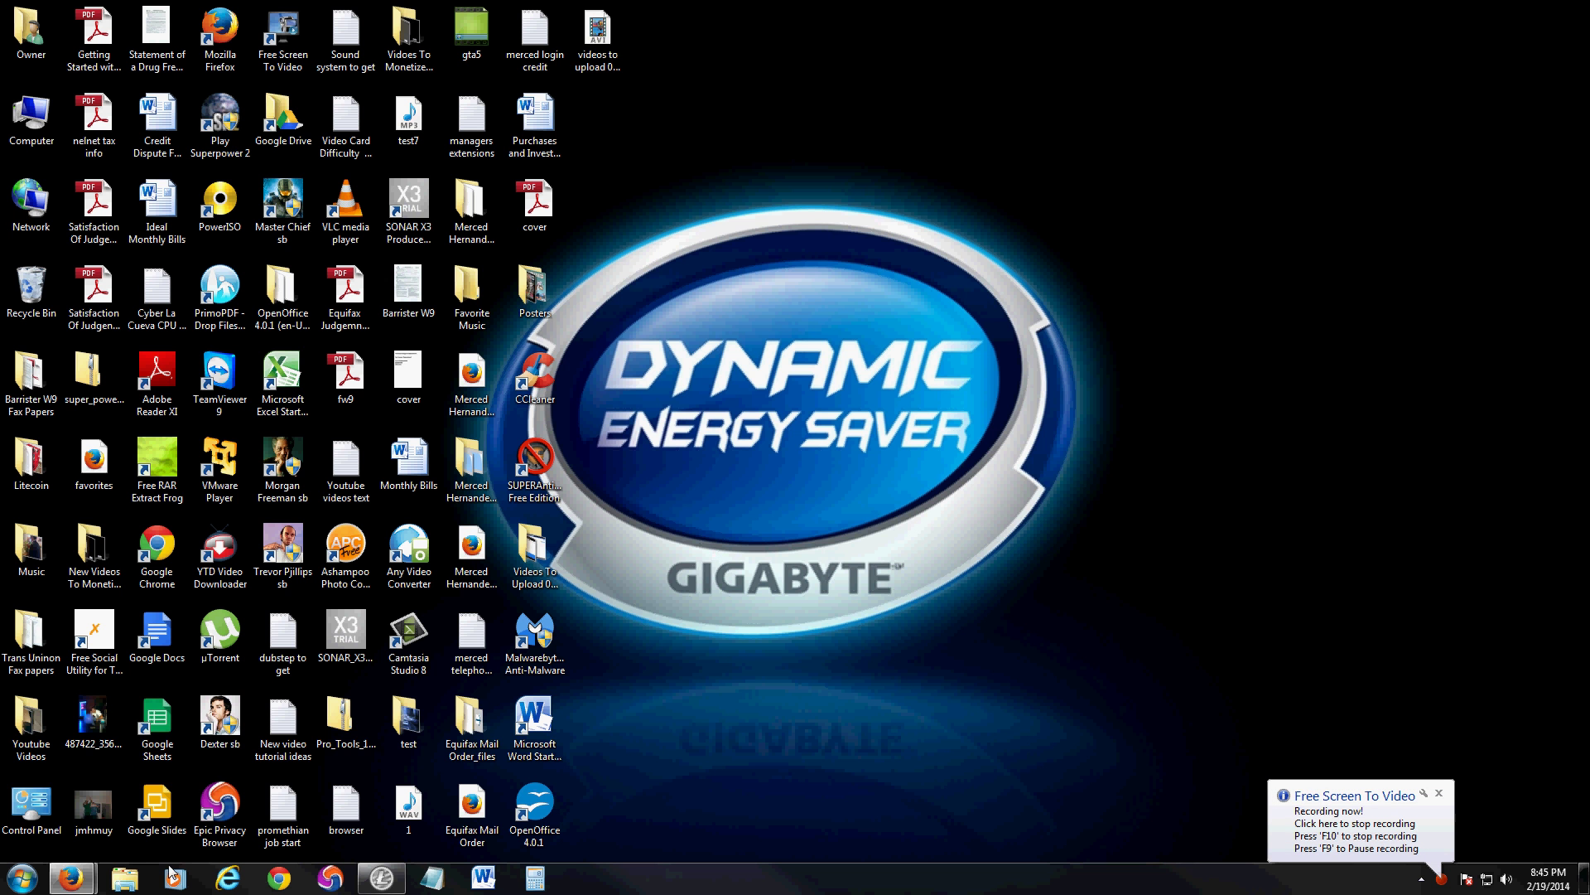
Bring the Firefox window with the BTC-E LTC/USD trade page to the front
{"action": "mouse_move", "coordinate": [71, 877]}
{"action": "left_click", "coordinate": [307, 759]}
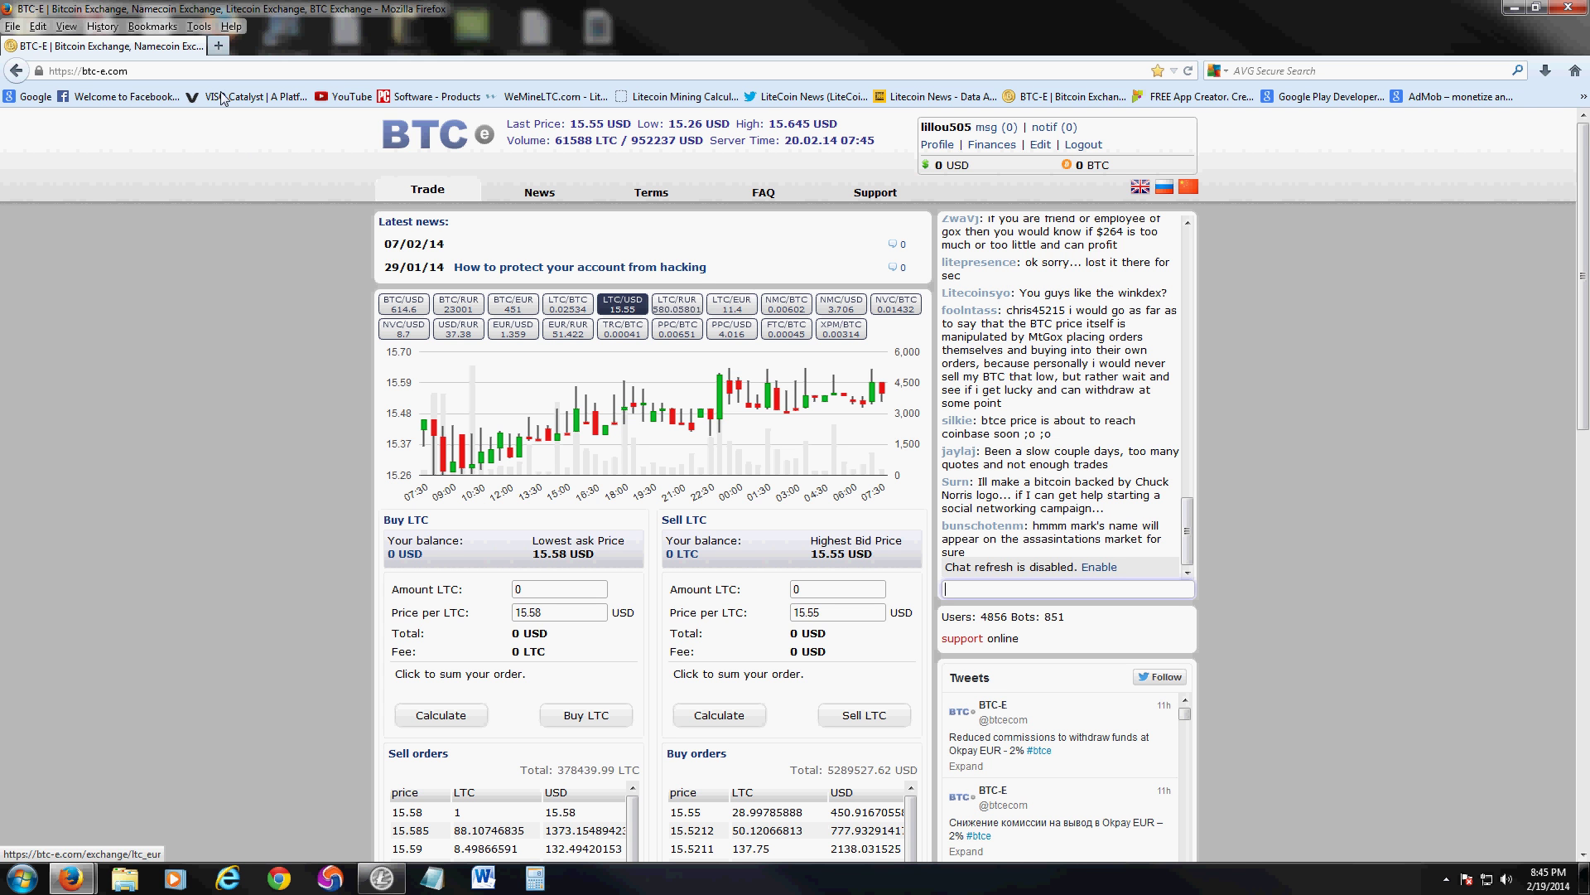
{"action": "left_click", "coordinate": [249, 71]}
{"action": "left_click", "coordinate": [274, 253]}
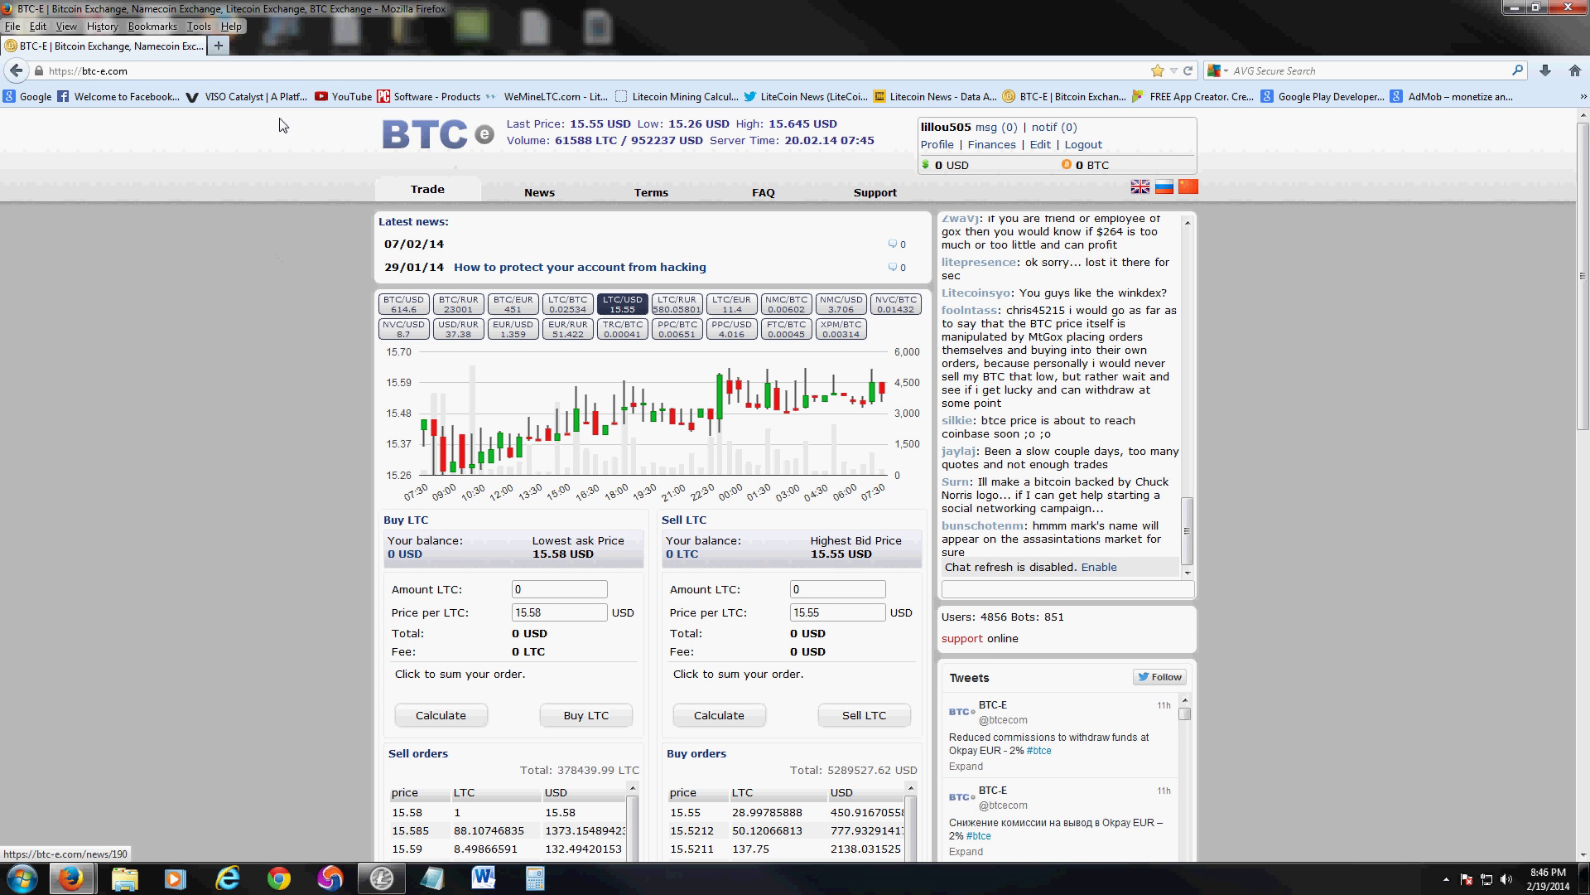
{"action": "left_click", "coordinate": [144, 72]}
{"action": "left_click", "coordinate": [144, 72]}
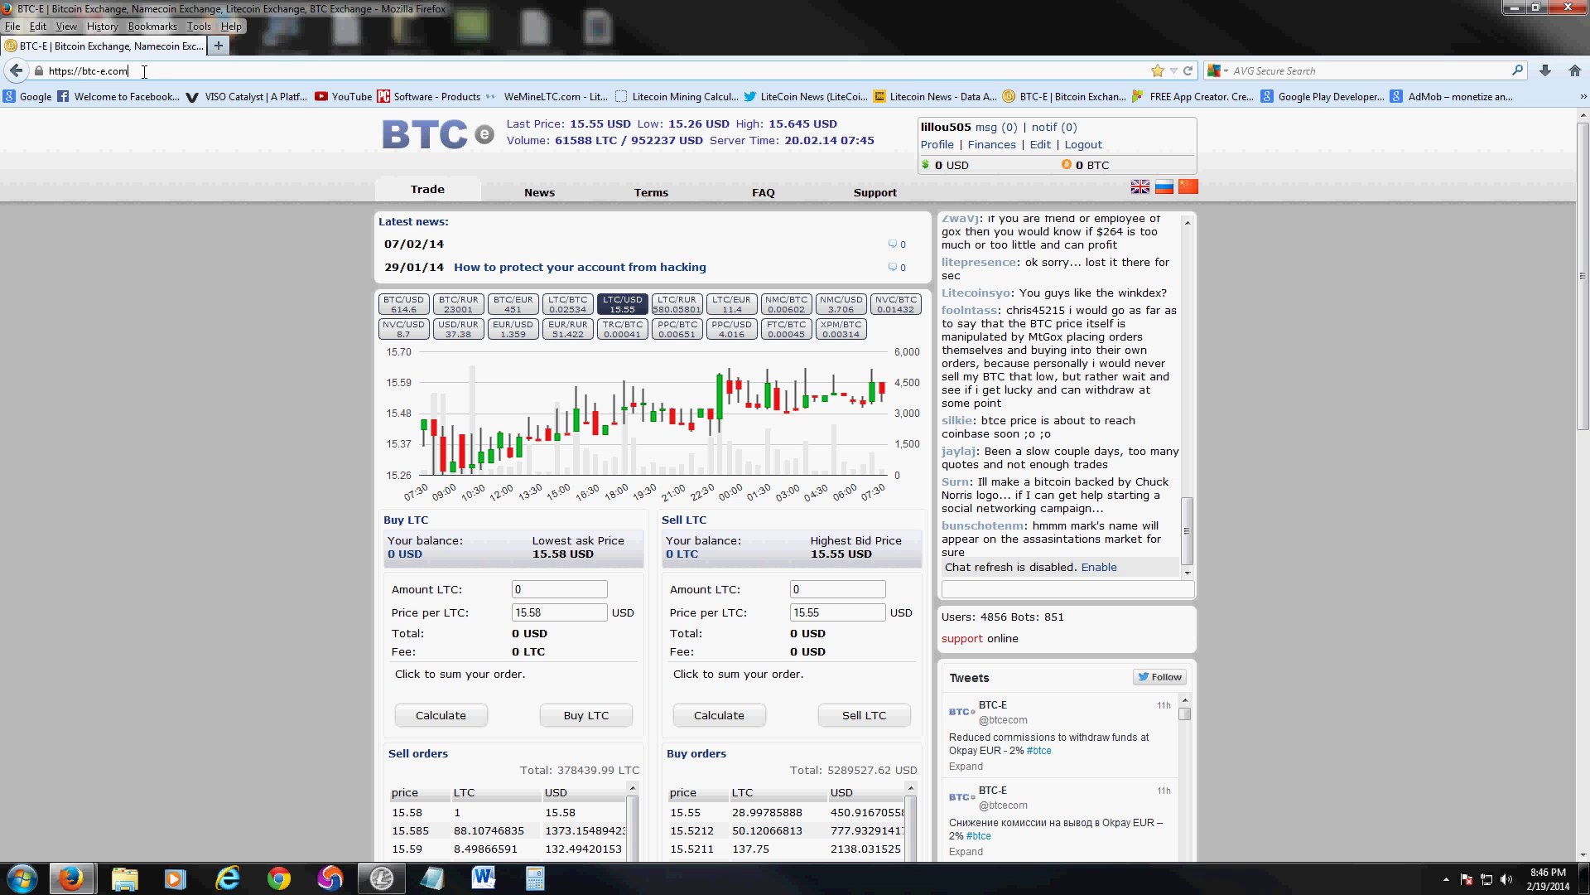
{"action": "left_click", "coordinate": [205, 267]}
Open the Funds page, dismiss the colour-scheme prompt, and show the LTC deposit address
{"action": "left_click", "coordinate": [992, 146]}
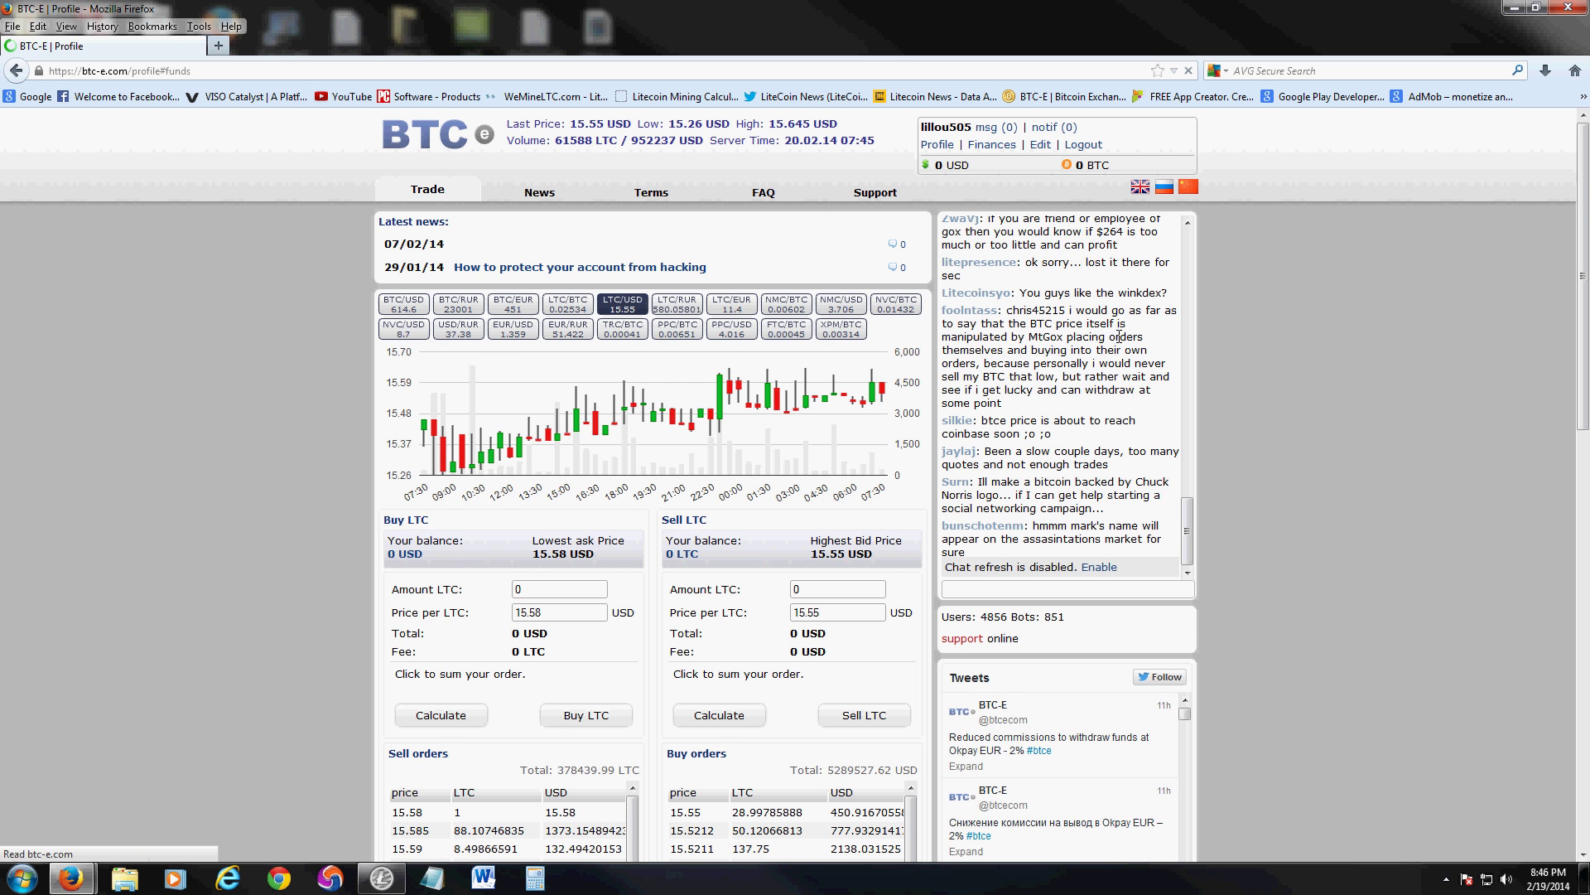
{"action": "scroll", "coordinate": [602, 263], "scroll_direction": "down", "scroll_amount": 1}
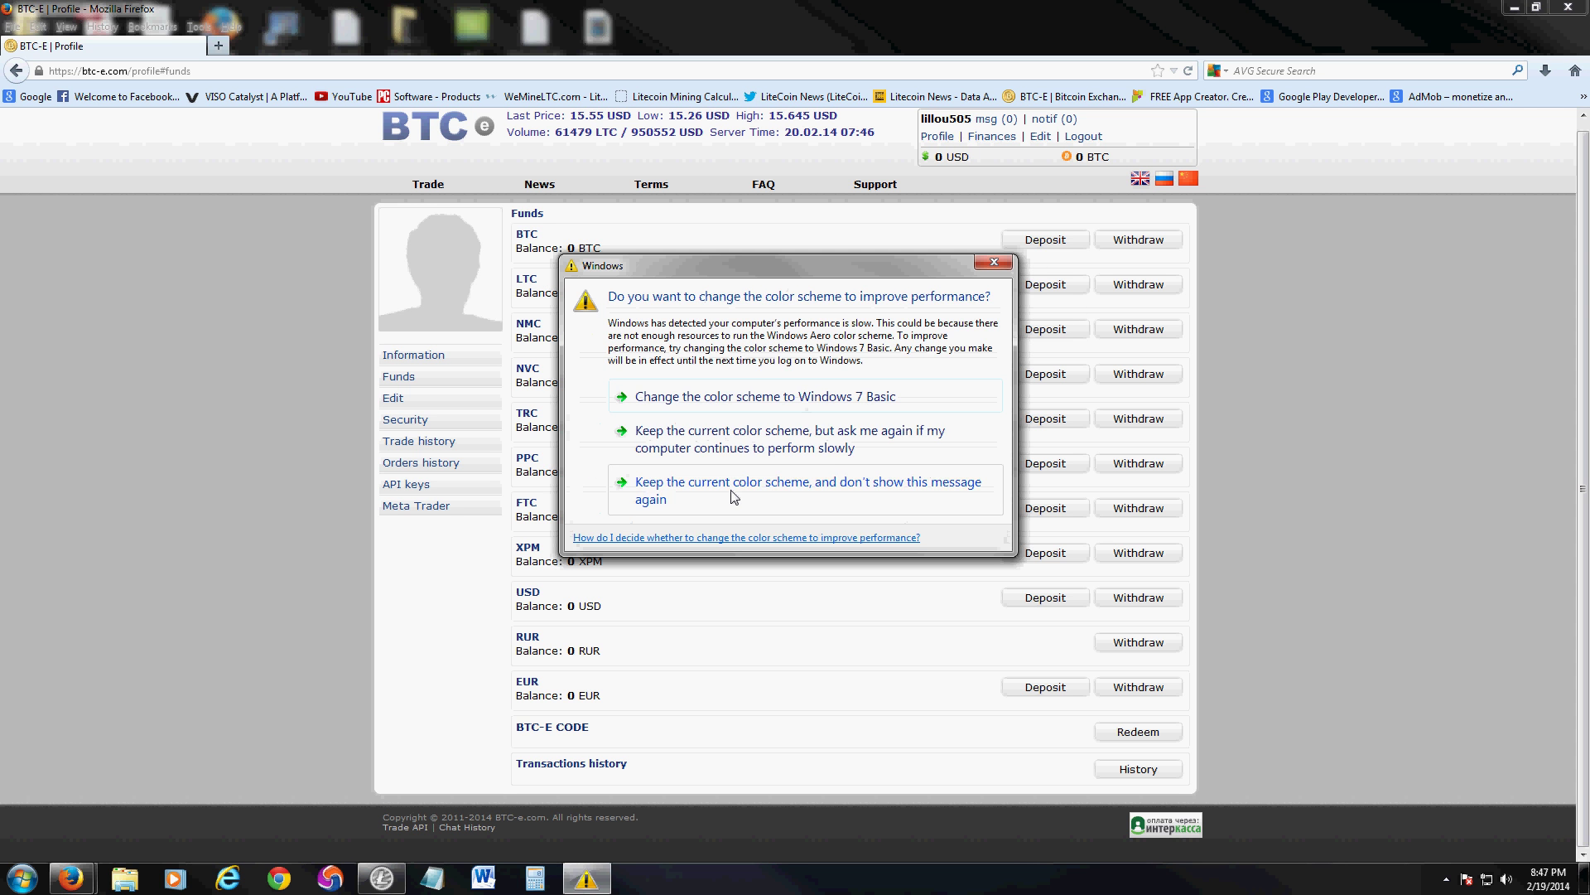
{"action": "left_click", "coordinate": [732, 496]}
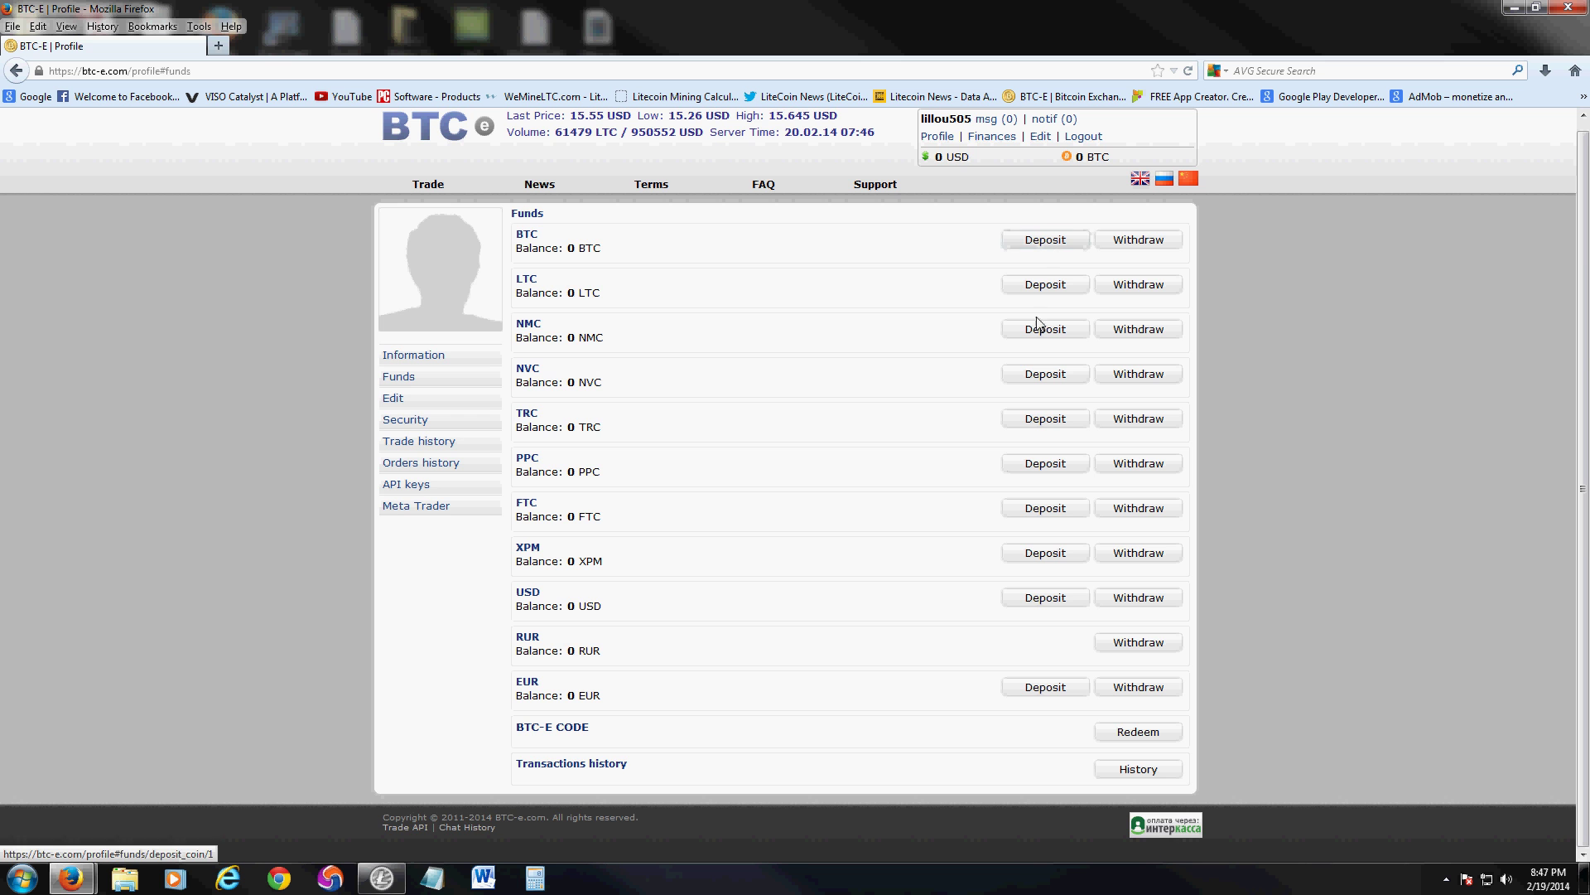
{"action": "left_click", "coordinate": [1060, 288]}
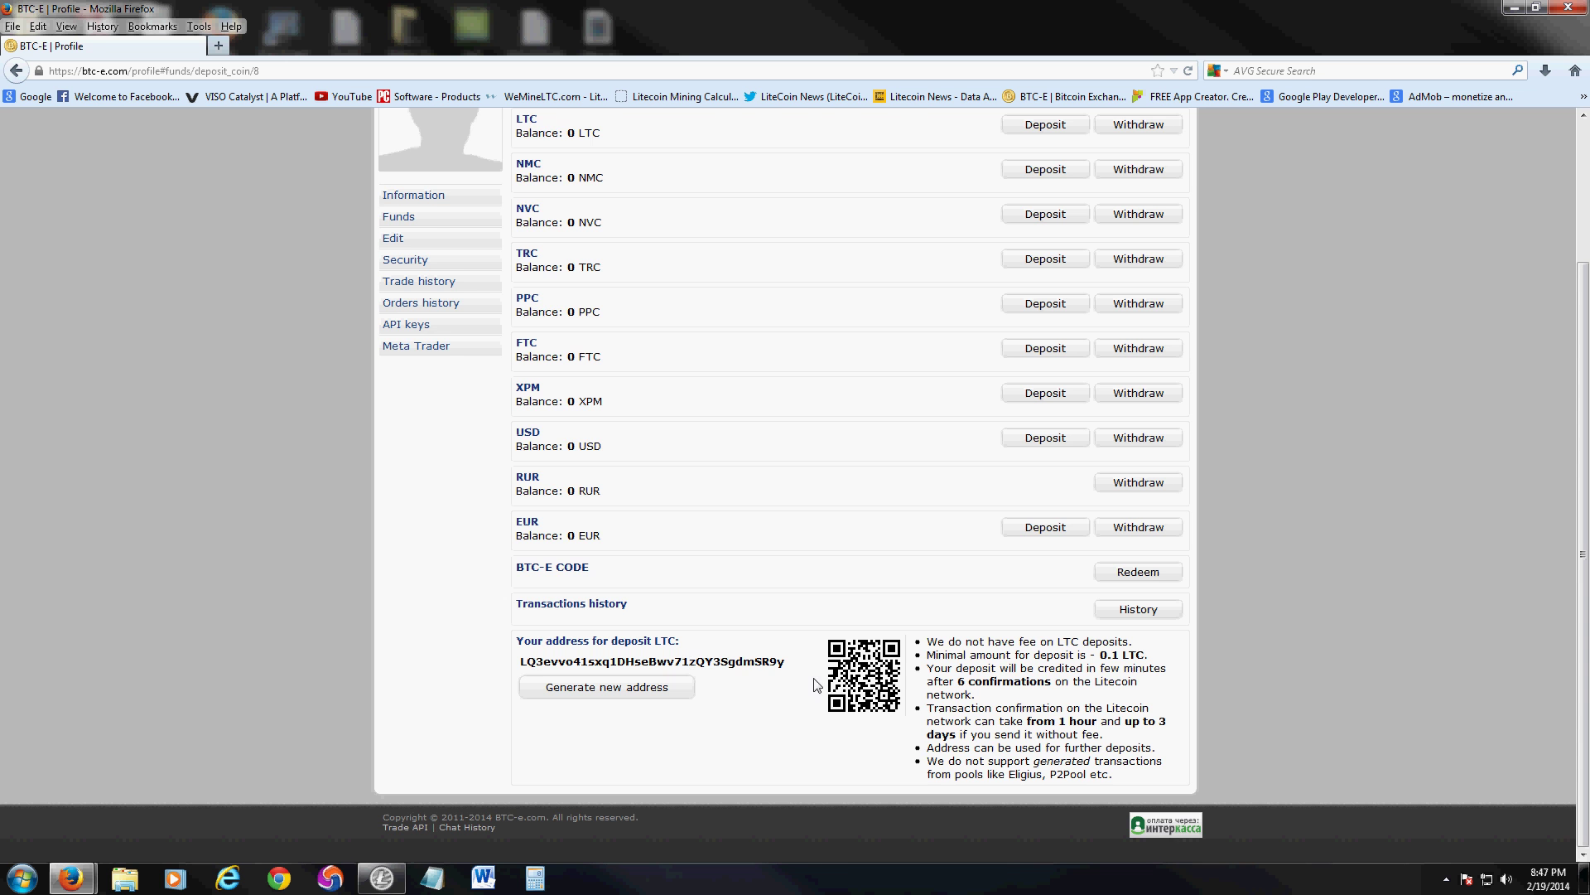
Scroll the Funds page to review the zero balances and the LTC deposit address and QR code
{"action": "scroll", "coordinate": [876, 686], "scroll_direction": "up", "scroll_amount": 1}
{"action": "scroll", "coordinate": [876, 686], "scroll_direction": "up", "scroll_amount": 3}
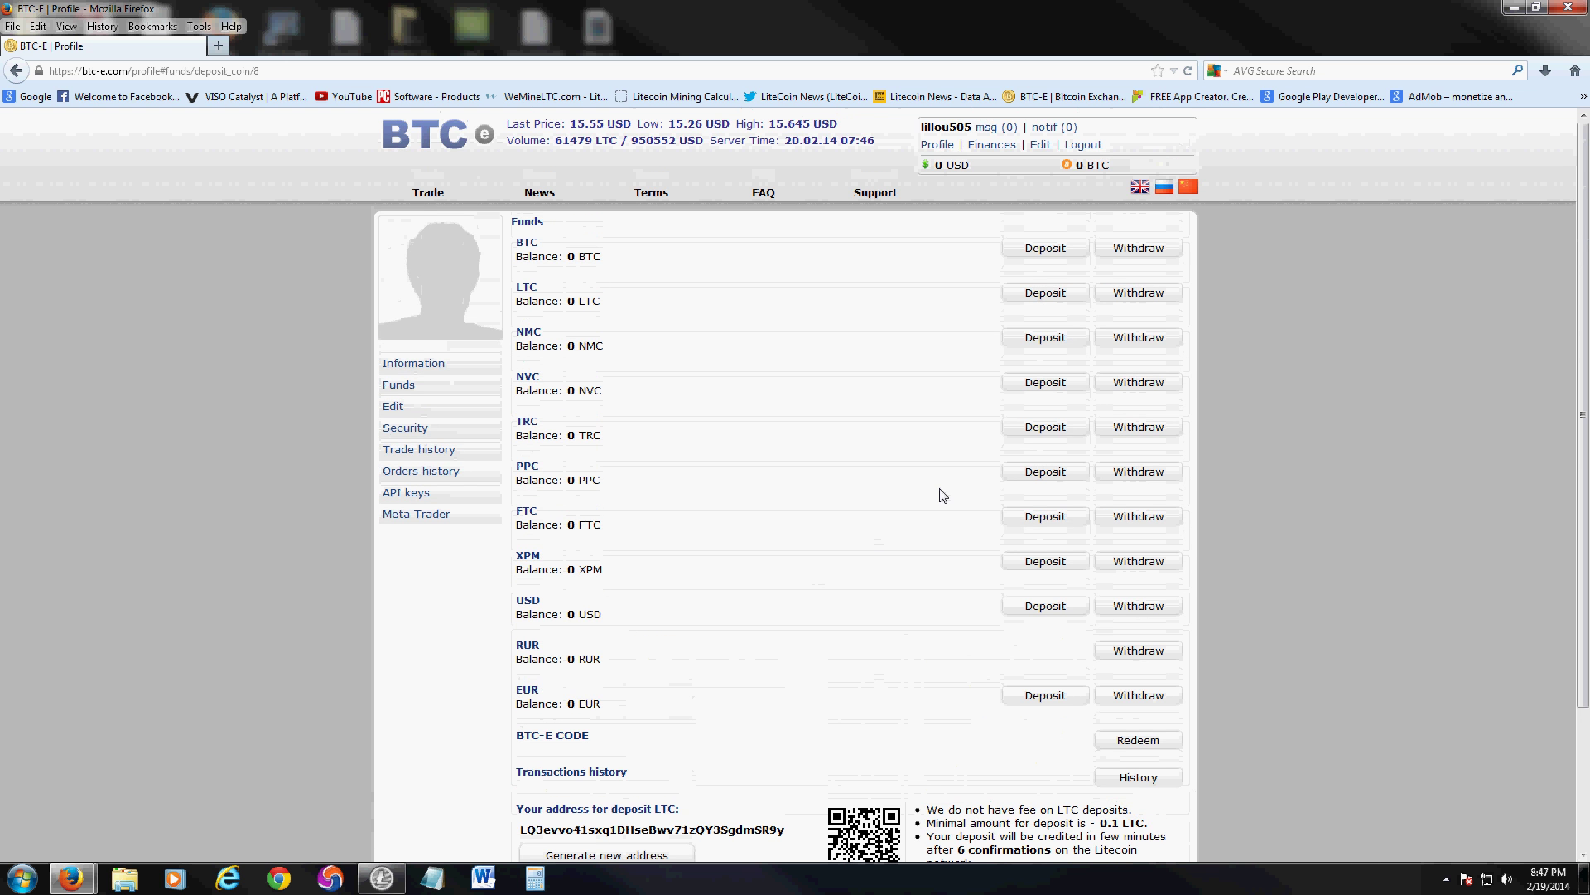
{"action": "scroll", "coordinate": [944, 497], "scroll_direction": "down", "scroll_amount": 1}
{"action": "scroll", "coordinate": [944, 497], "scroll_direction": "down", "scroll_amount": 1}
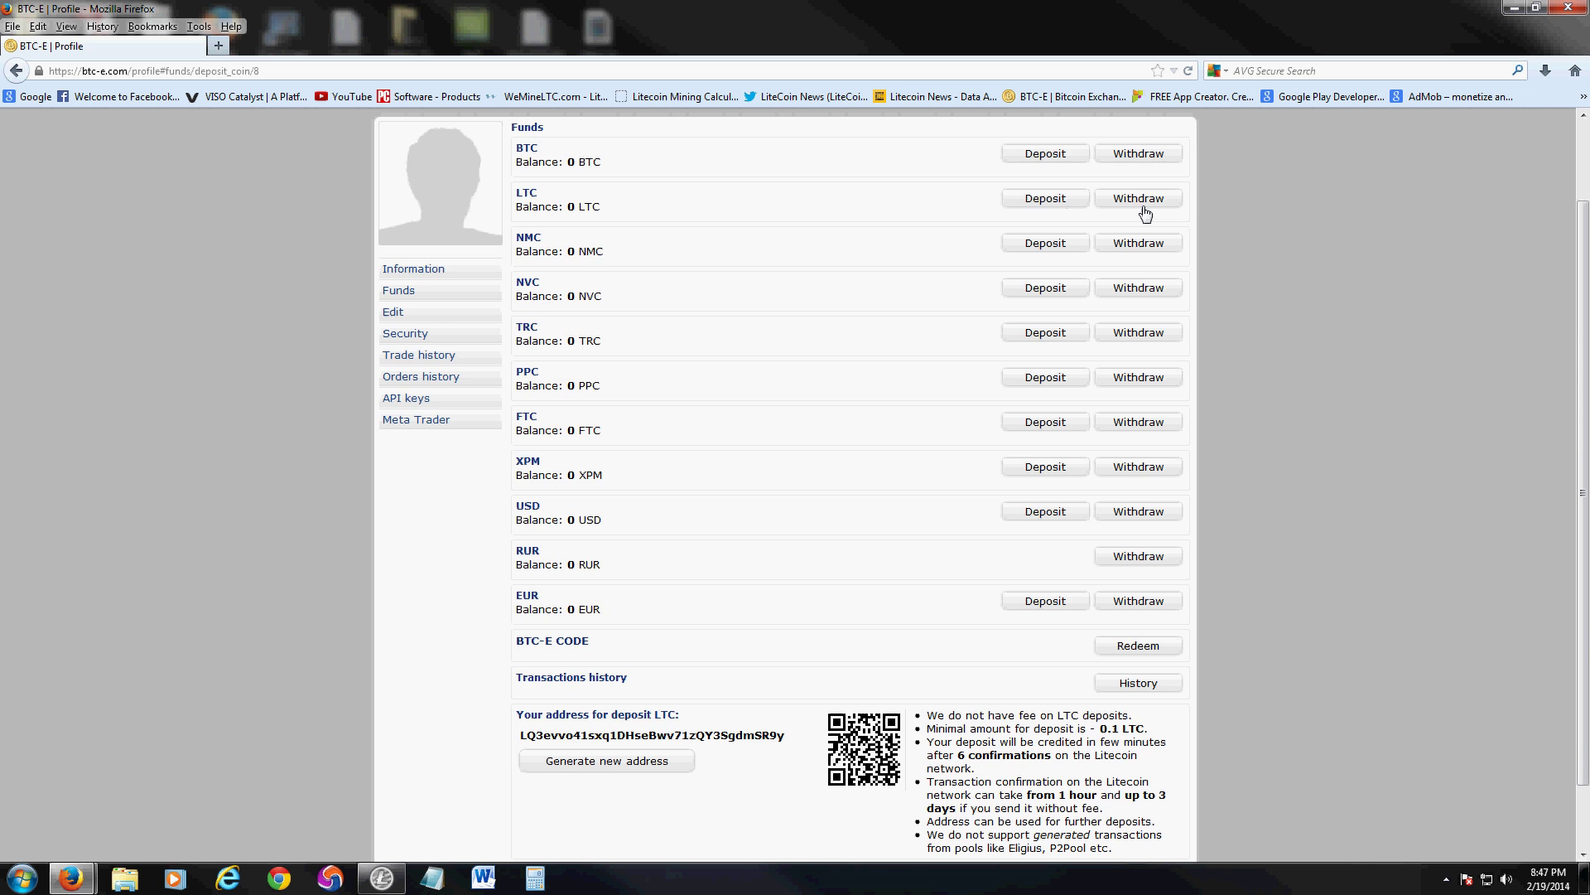
{"action": "scroll", "coordinate": [1243, 248], "scroll_direction": "up", "scroll_amount": 3}
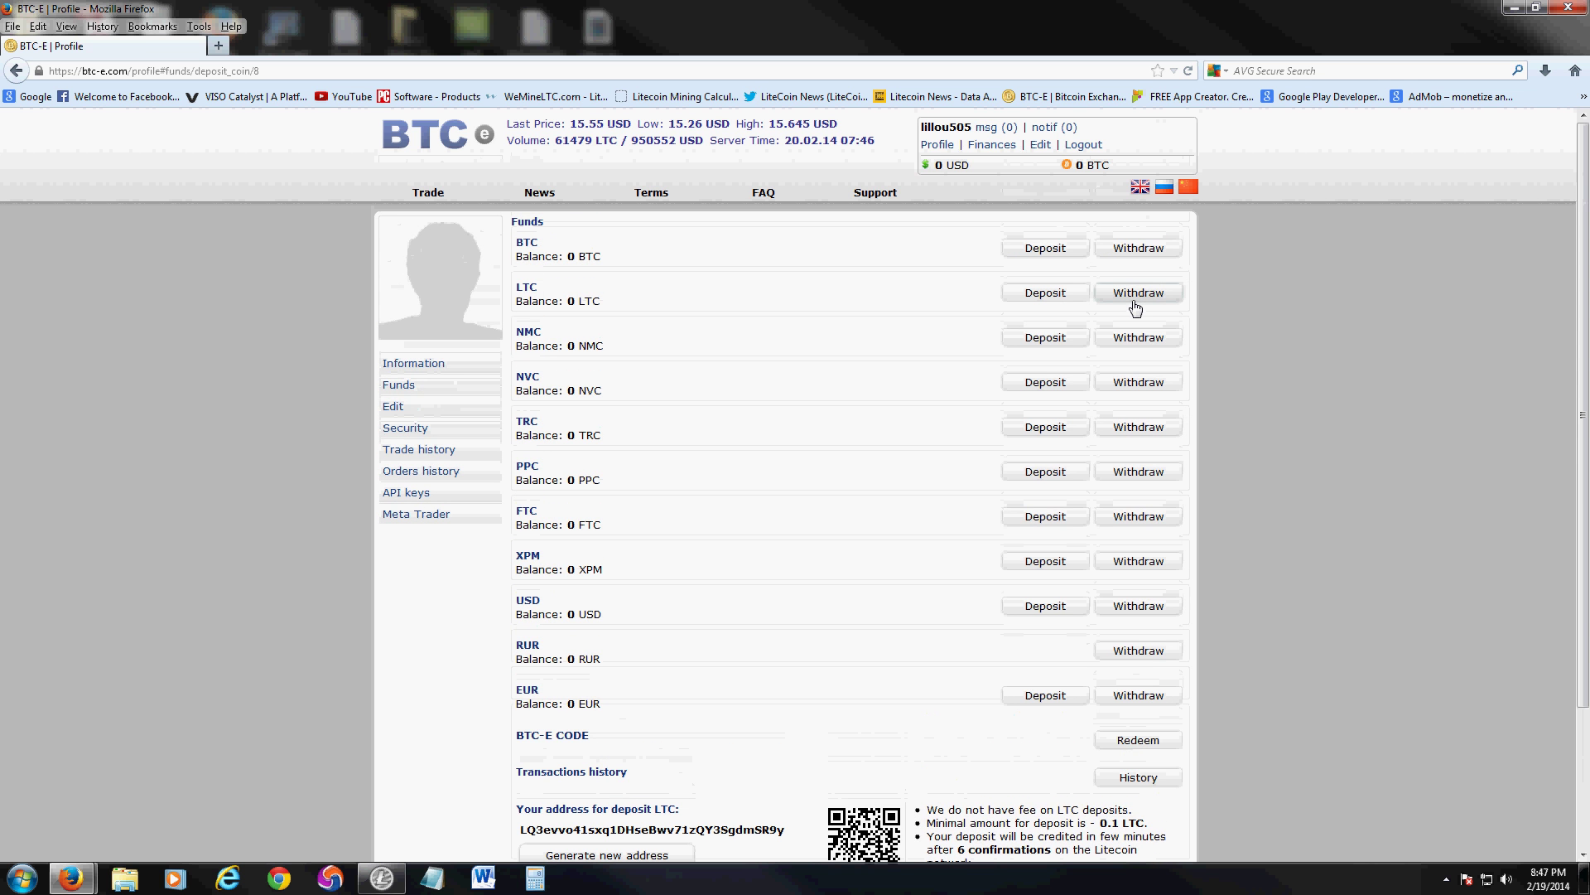
Inspect the LTC withdrawal form's Address field, then return to the LTC/USD Trade page
{"action": "left_click", "coordinate": [1136, 298]}
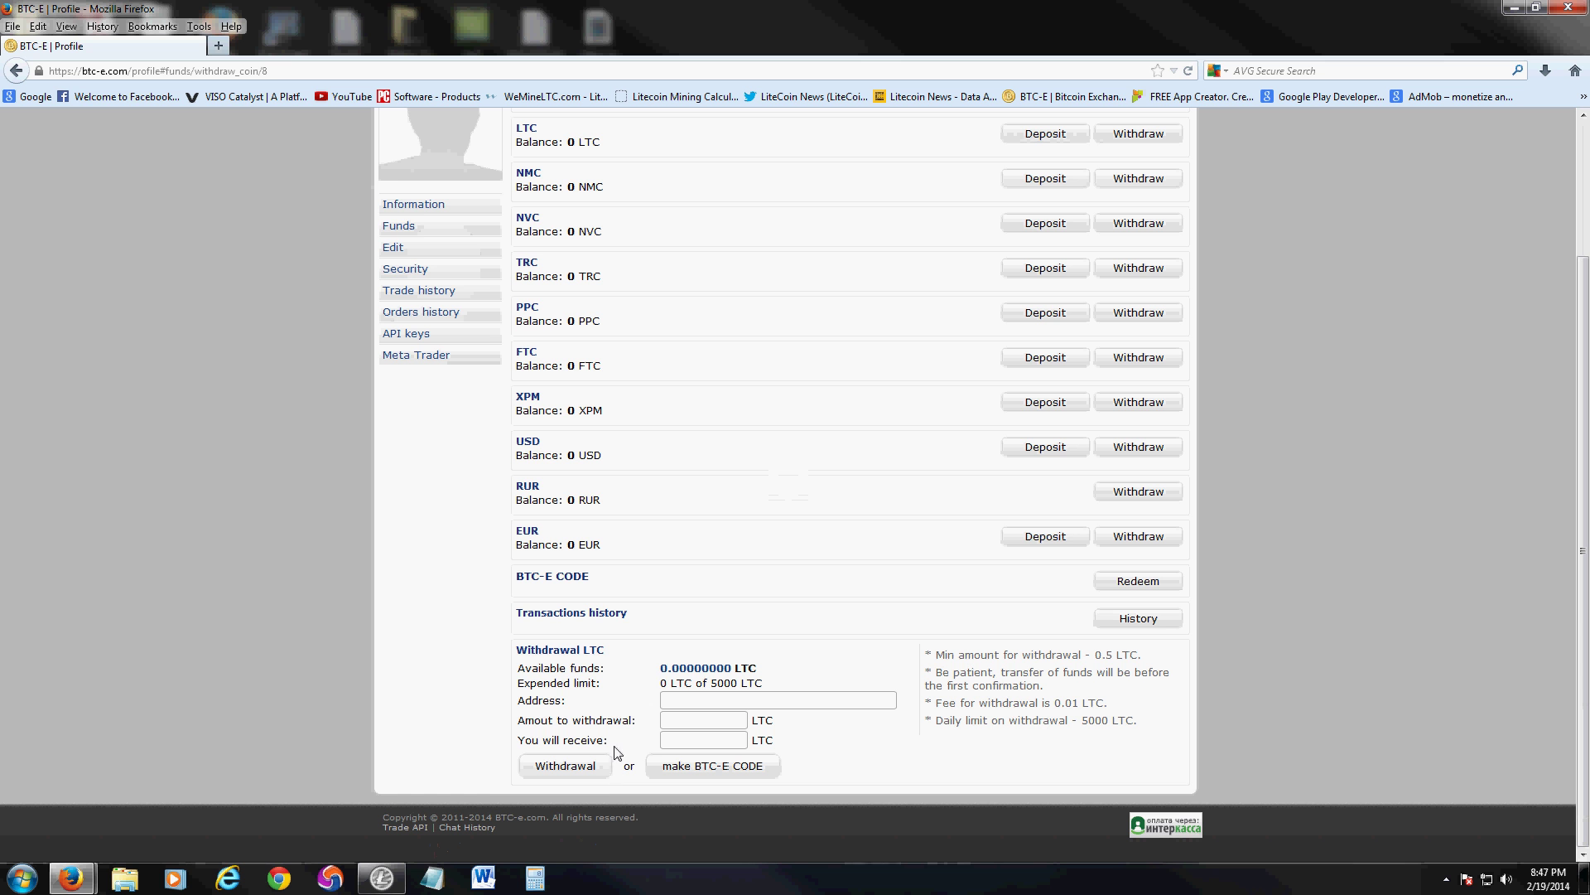
{"action": "left_click", "coordinate": [680, 697]}
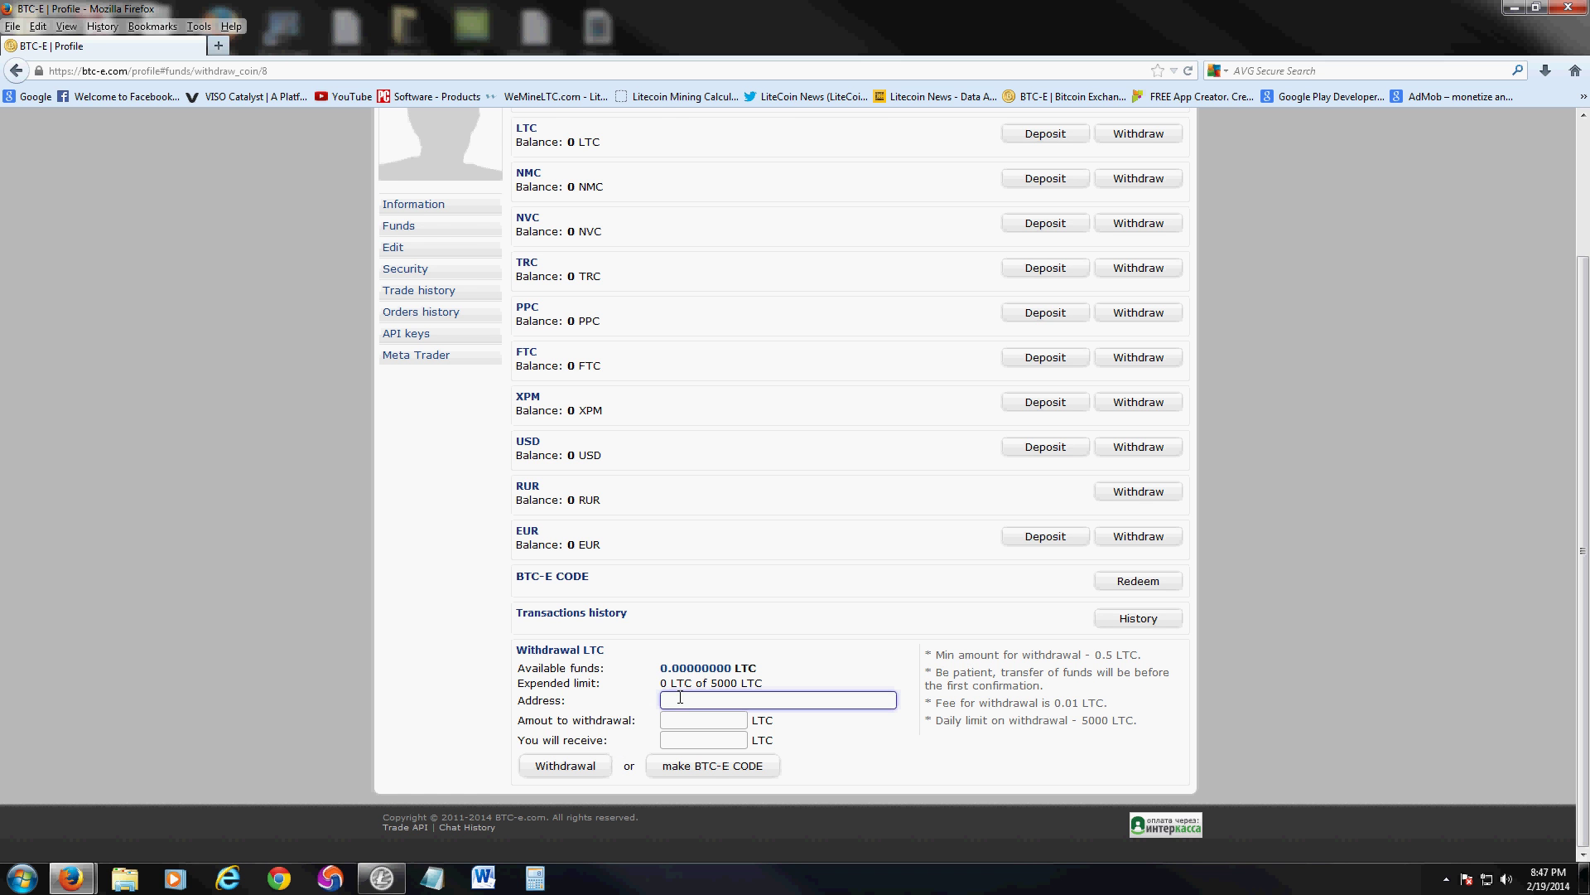
{"action": "left_click", "coordinate": [1305, 490]}
{"action": "scroll", "coordinate": [1295, 484], "scroll_direction": "up", "scroll_amount": 3}
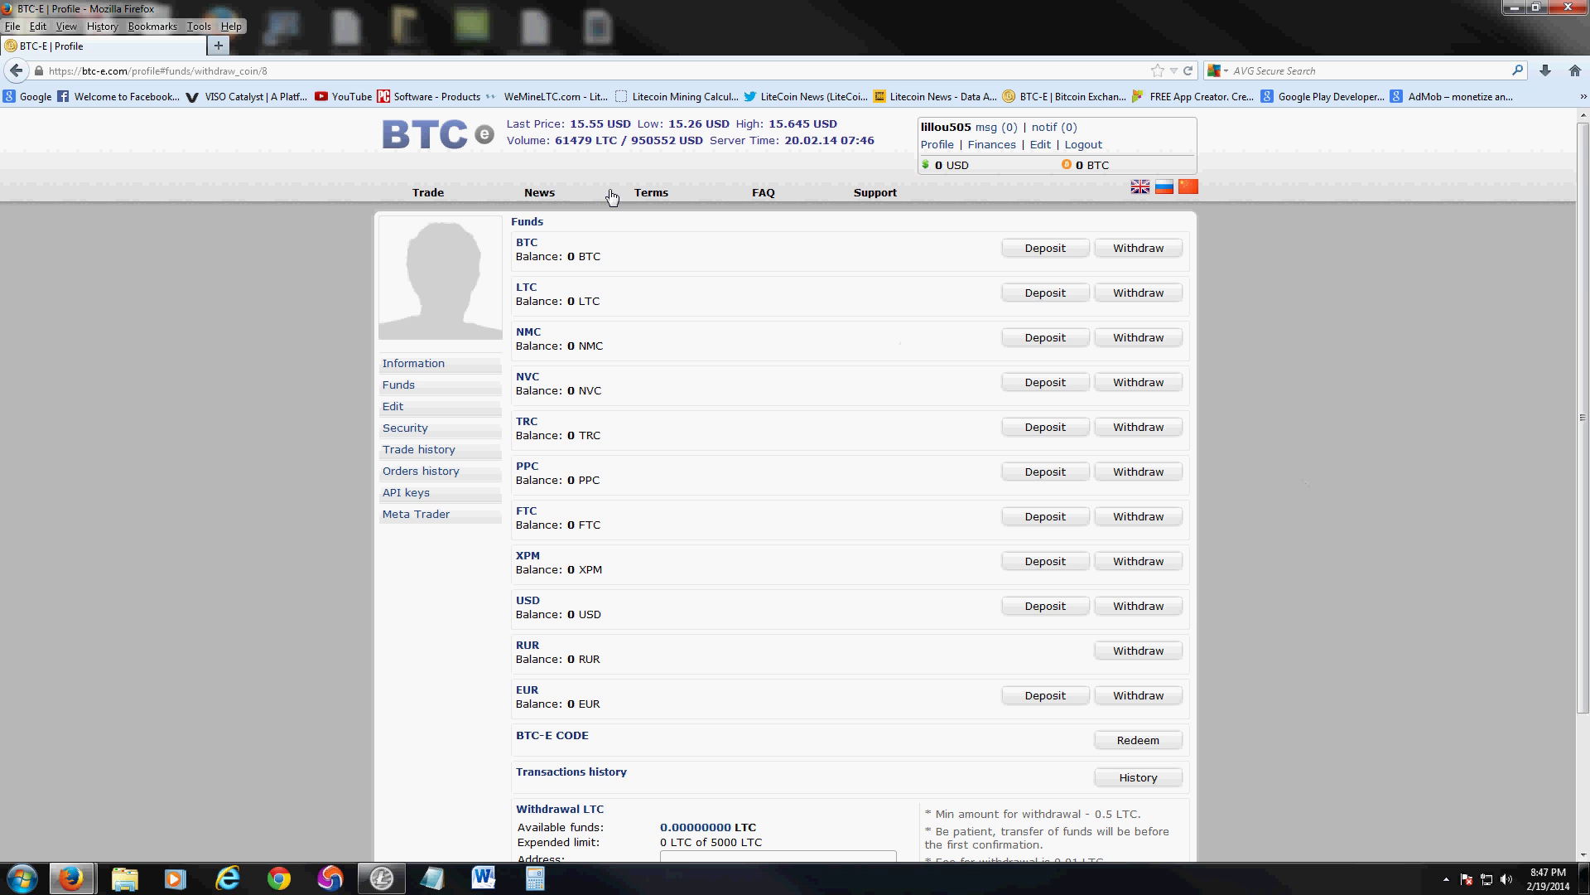
{"action": "left_click", "coordinate": [539, 193]}
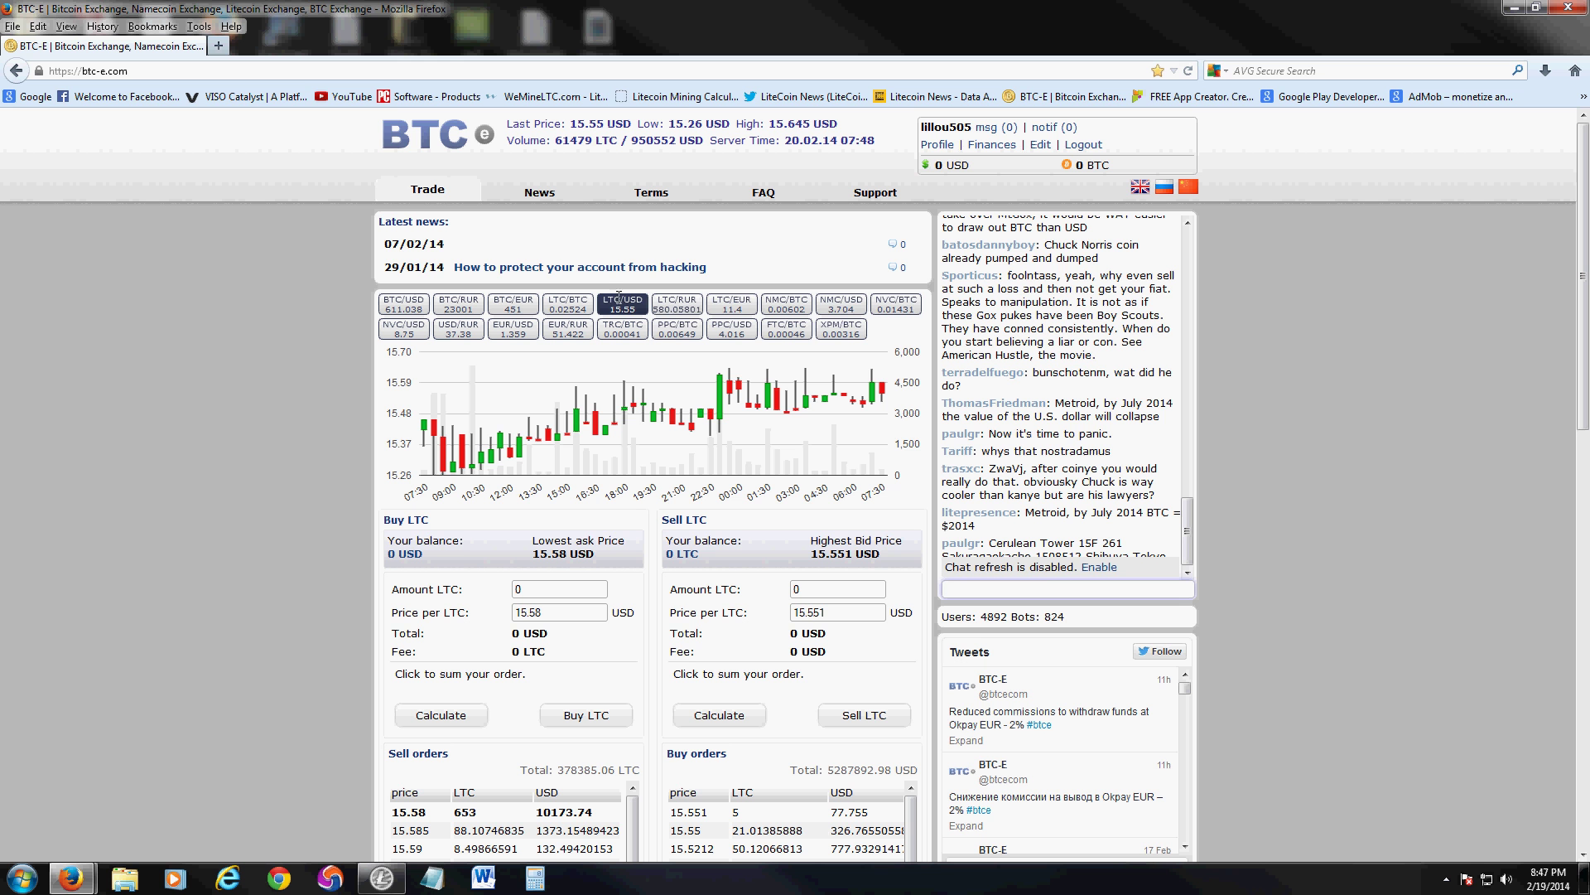
Enter a 5 LTC sell amount (77.75 USD total), then go to the Funds page
{"action": "left_click", "coordinate": [688, 342]}
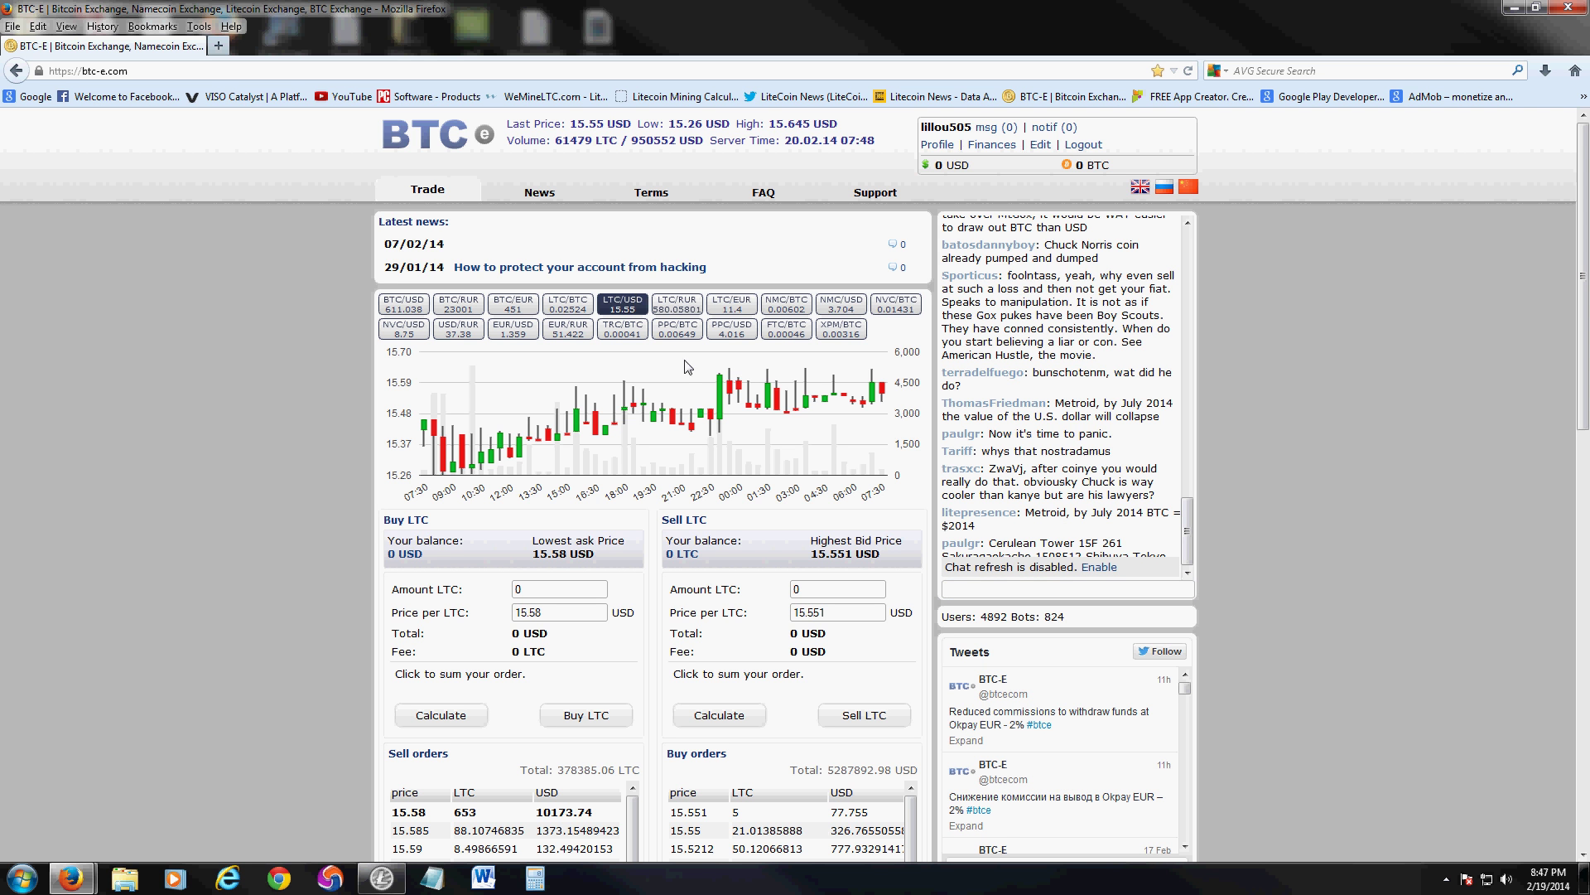
{"action": "left_click_drag", "start_coordinate": [1583, 286], "coordinate": [1583, 371]}
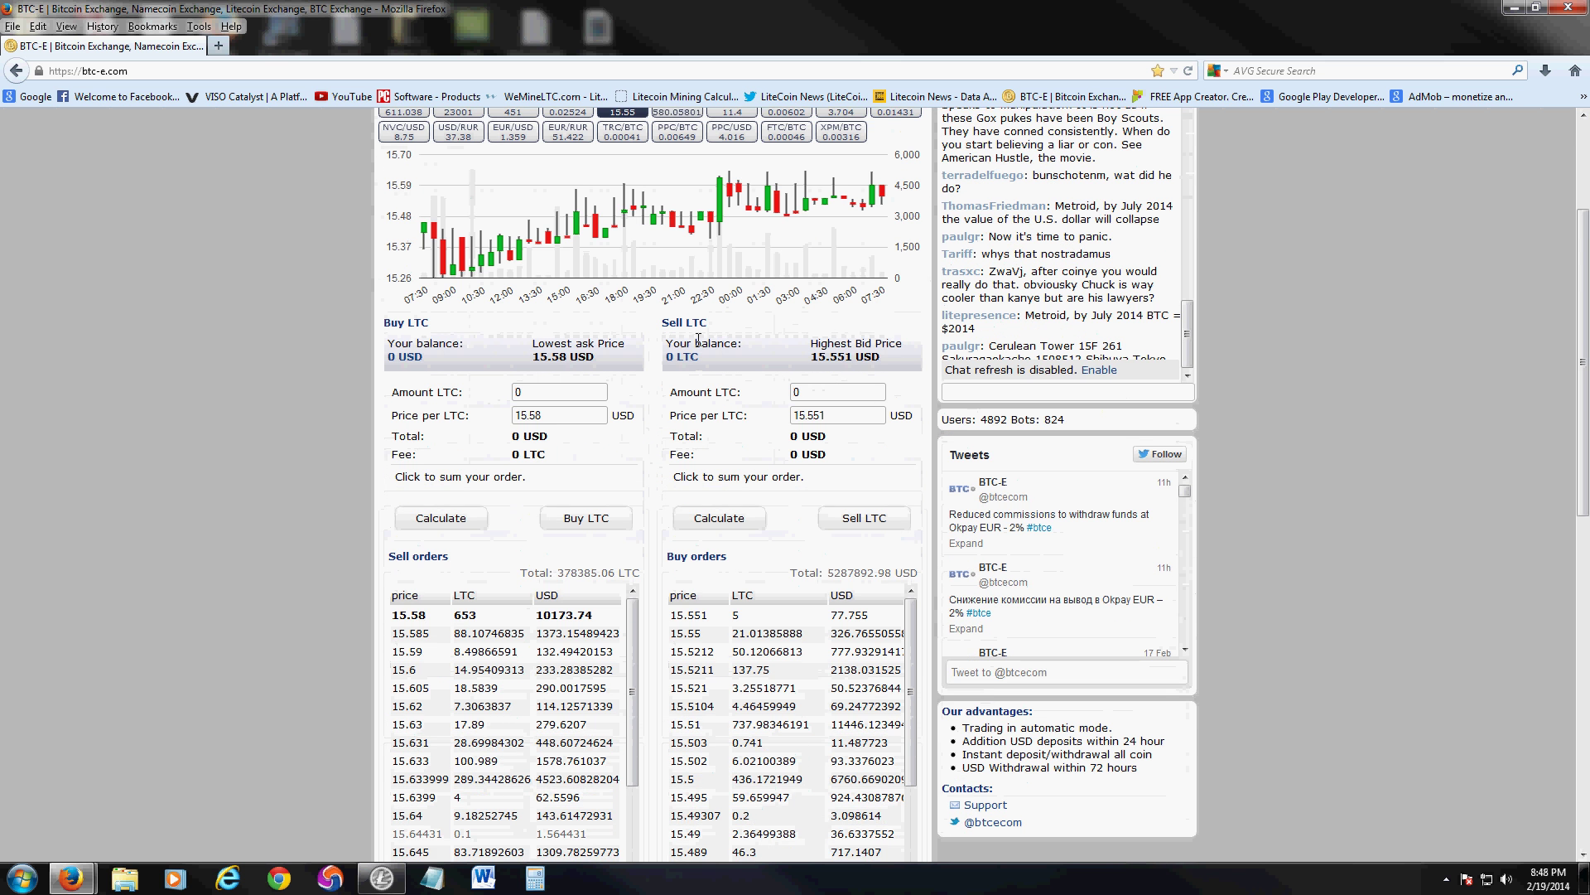
{"action": "left_click", "coordinate": [823, 391]}
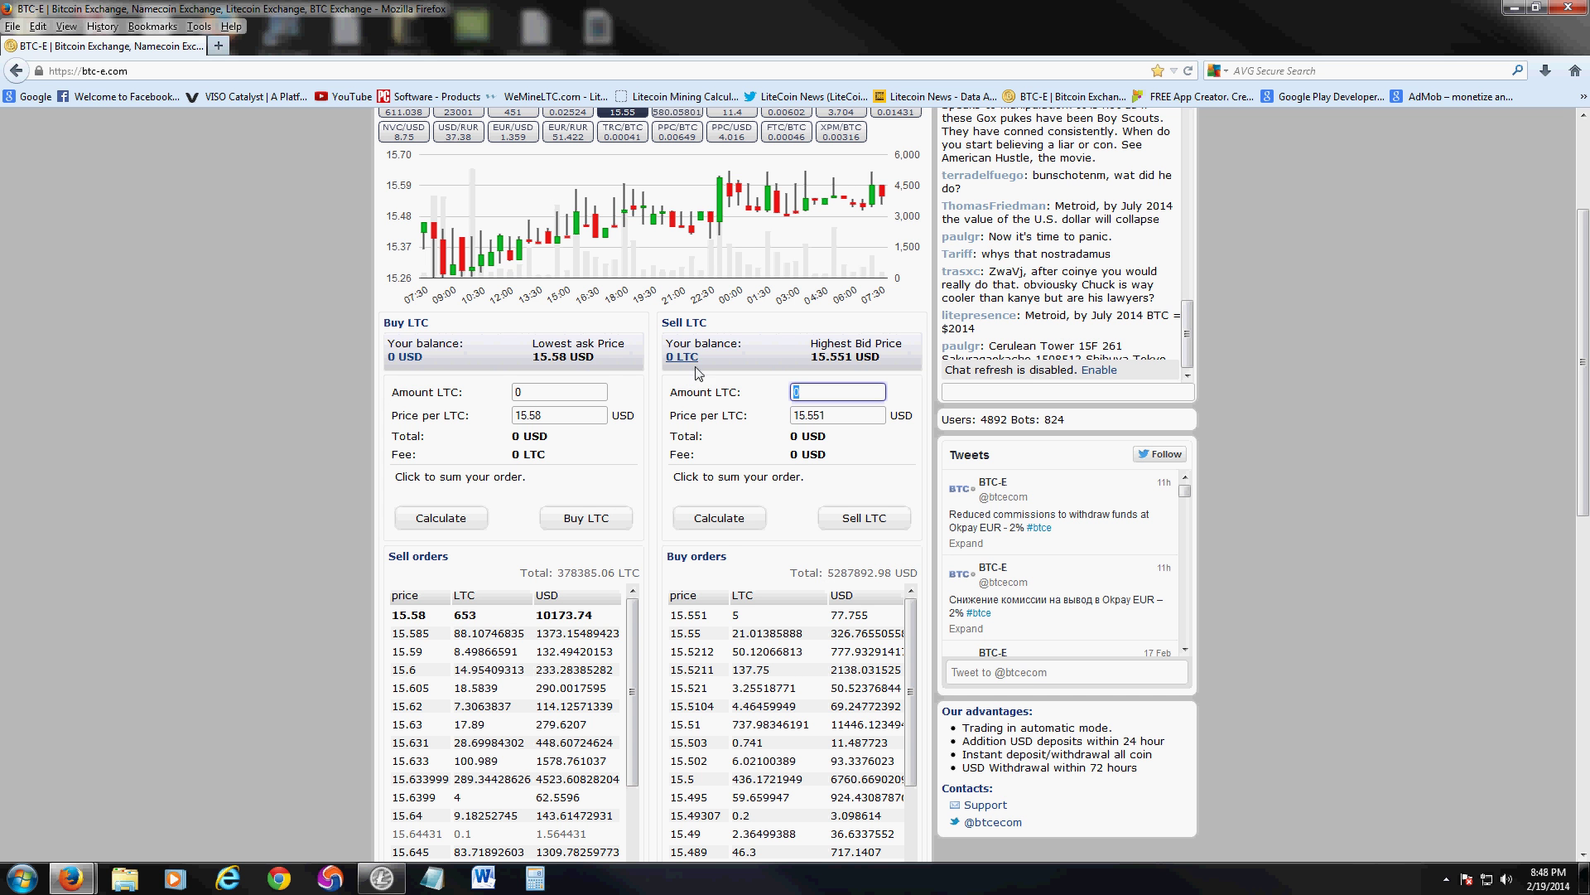
{"action": "key", "text": "BackSpace"}
{"action": "type", "text": "5"}
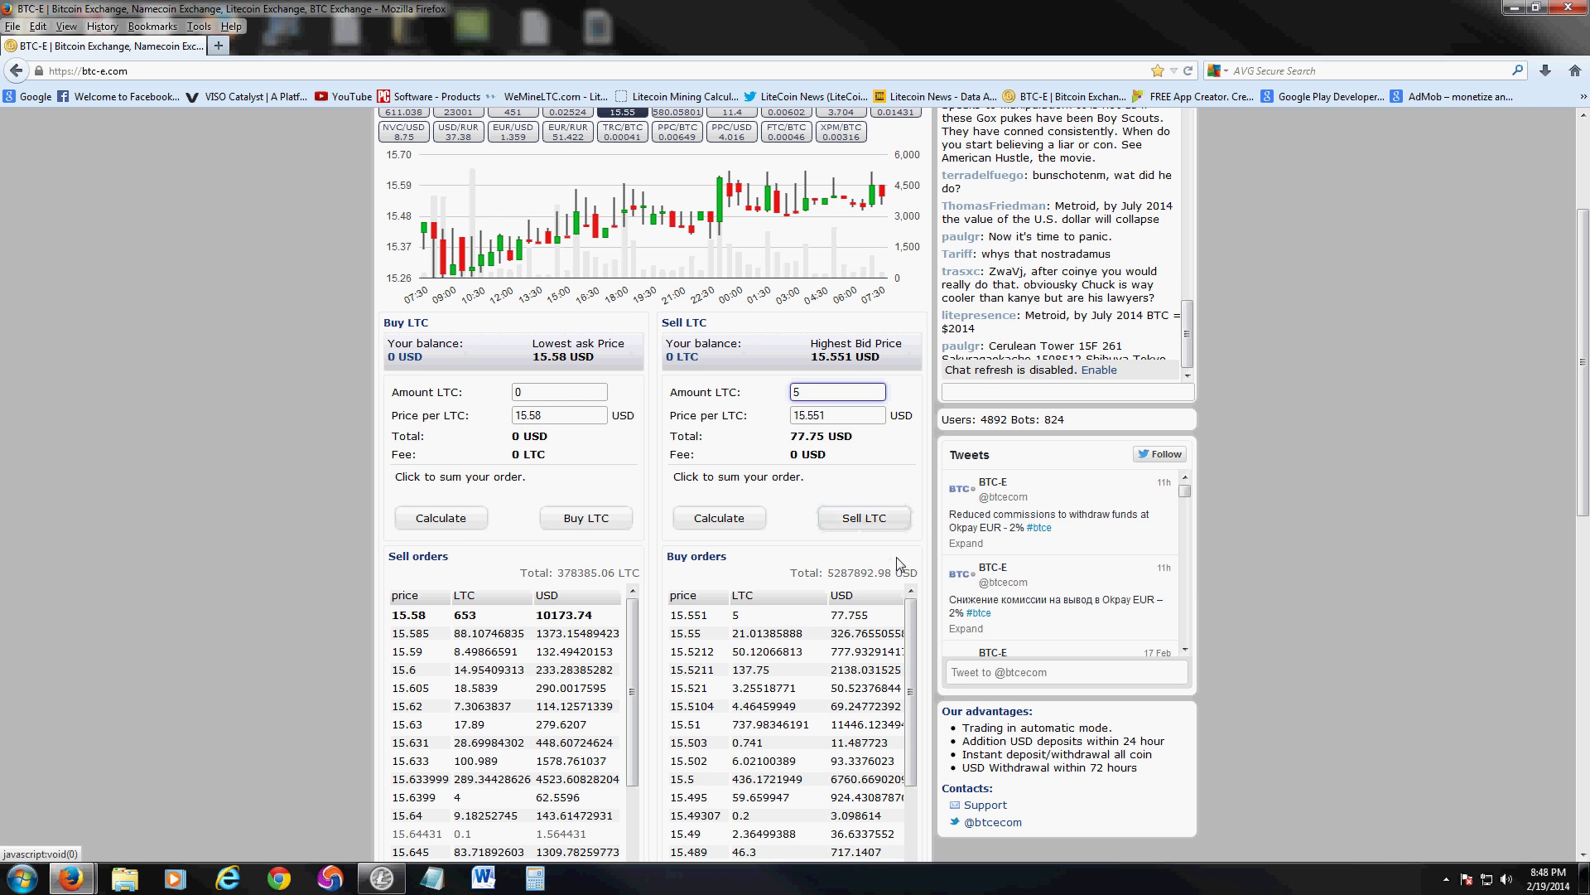
{"action": "scroll", "coordinate": [926, 586], "scroll_direction": "up", "scroll_amount": 4}
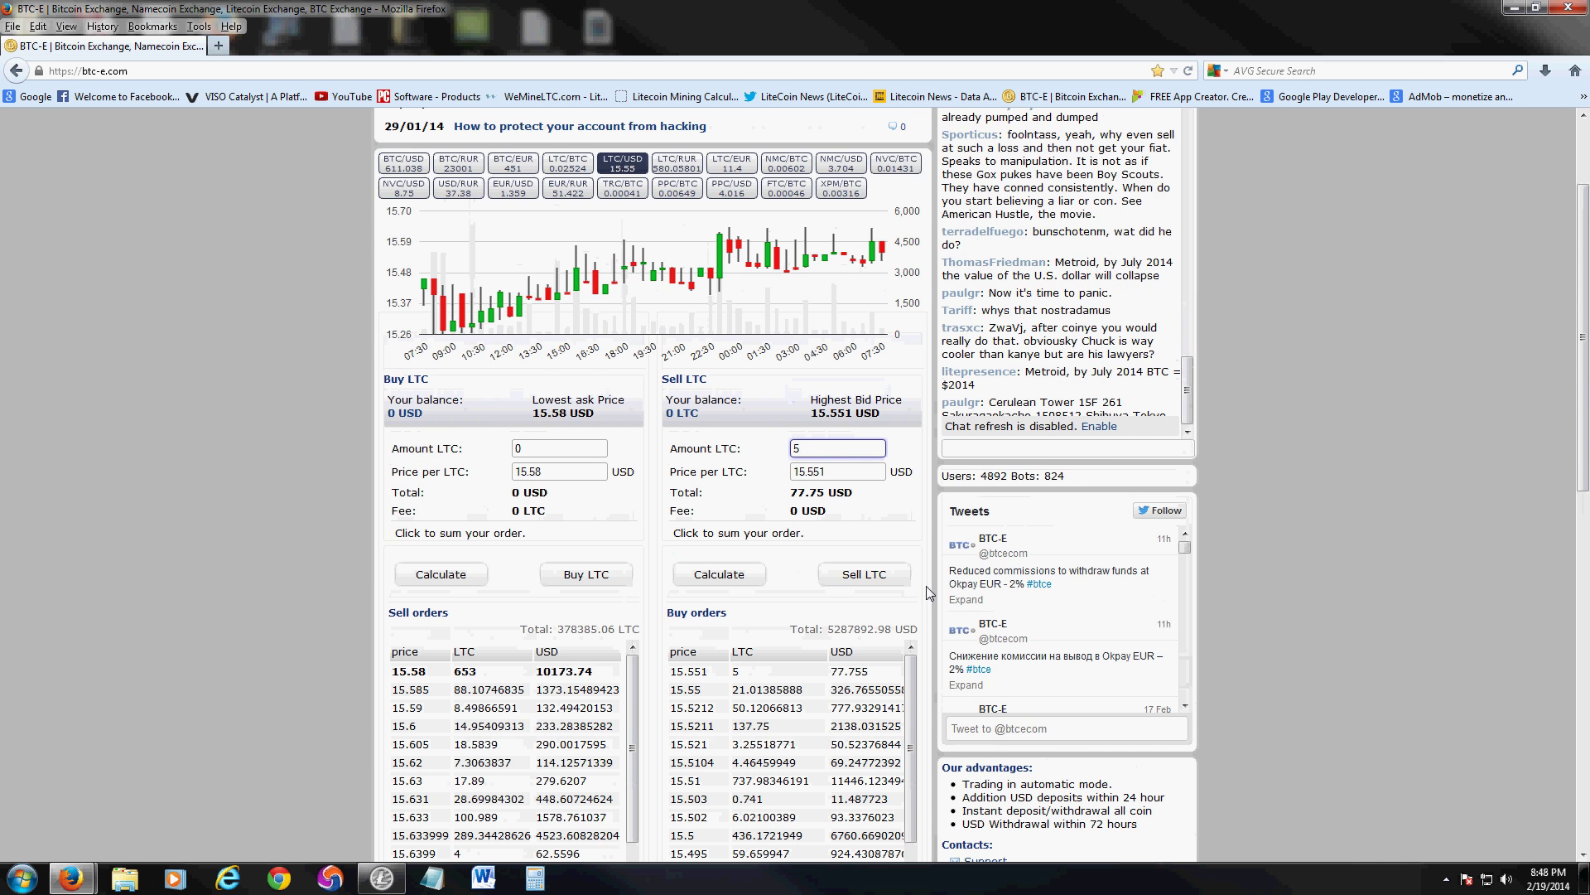
{"action": "left_click", "coordinate": [1009, 148]}
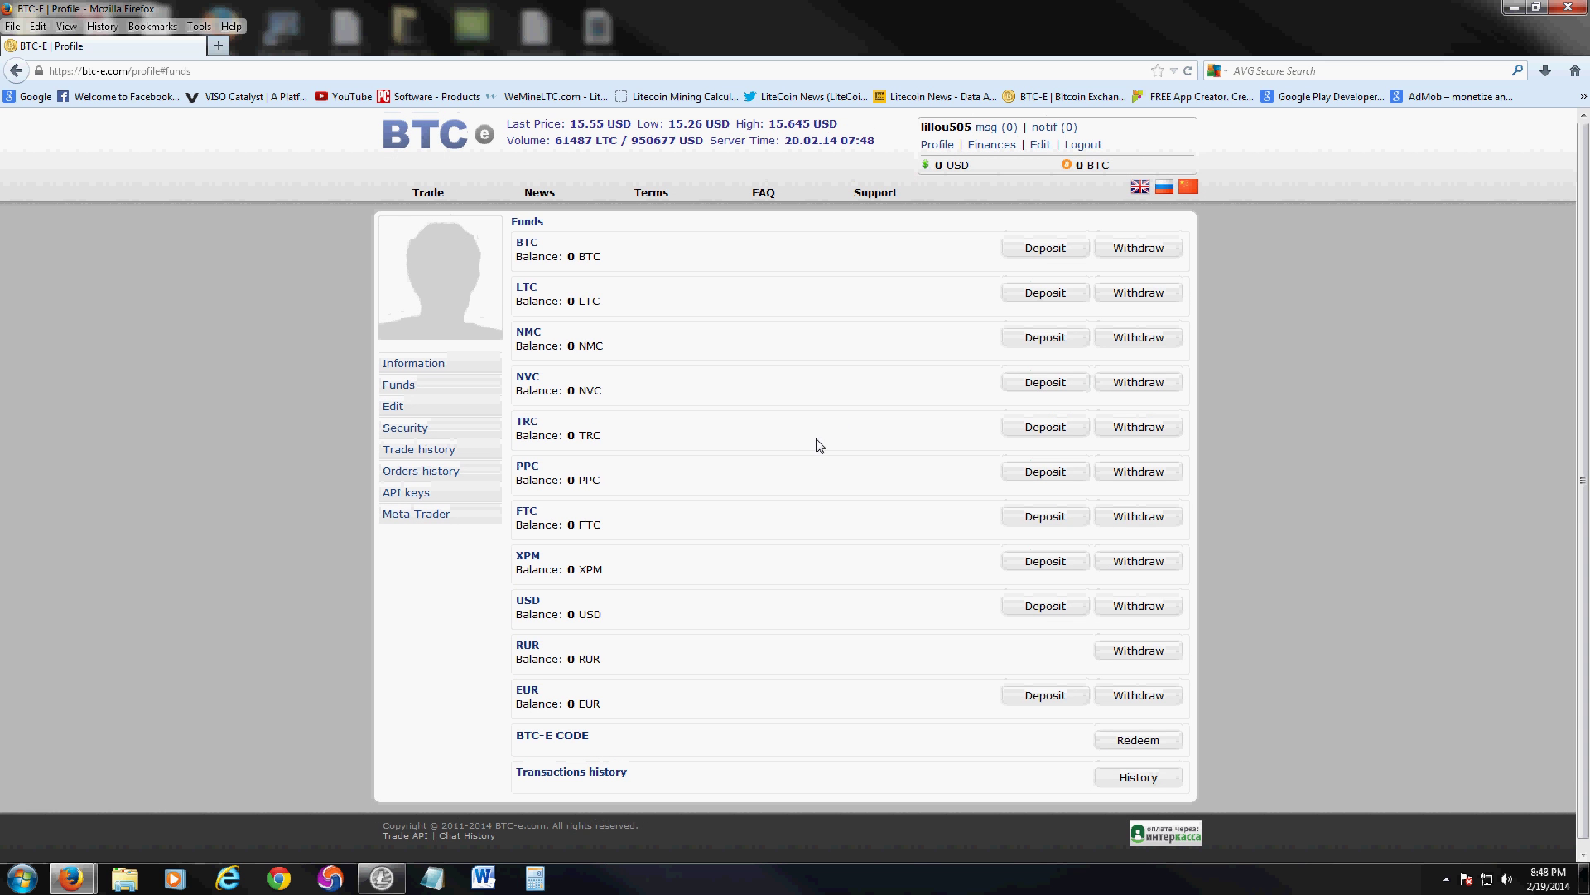
Open the USD withdrawal form from the USD row of the funds list
{"action": "scroll", "coordinate": [799, 649], "scroll_direction": "down", "scroll_amount": 1}
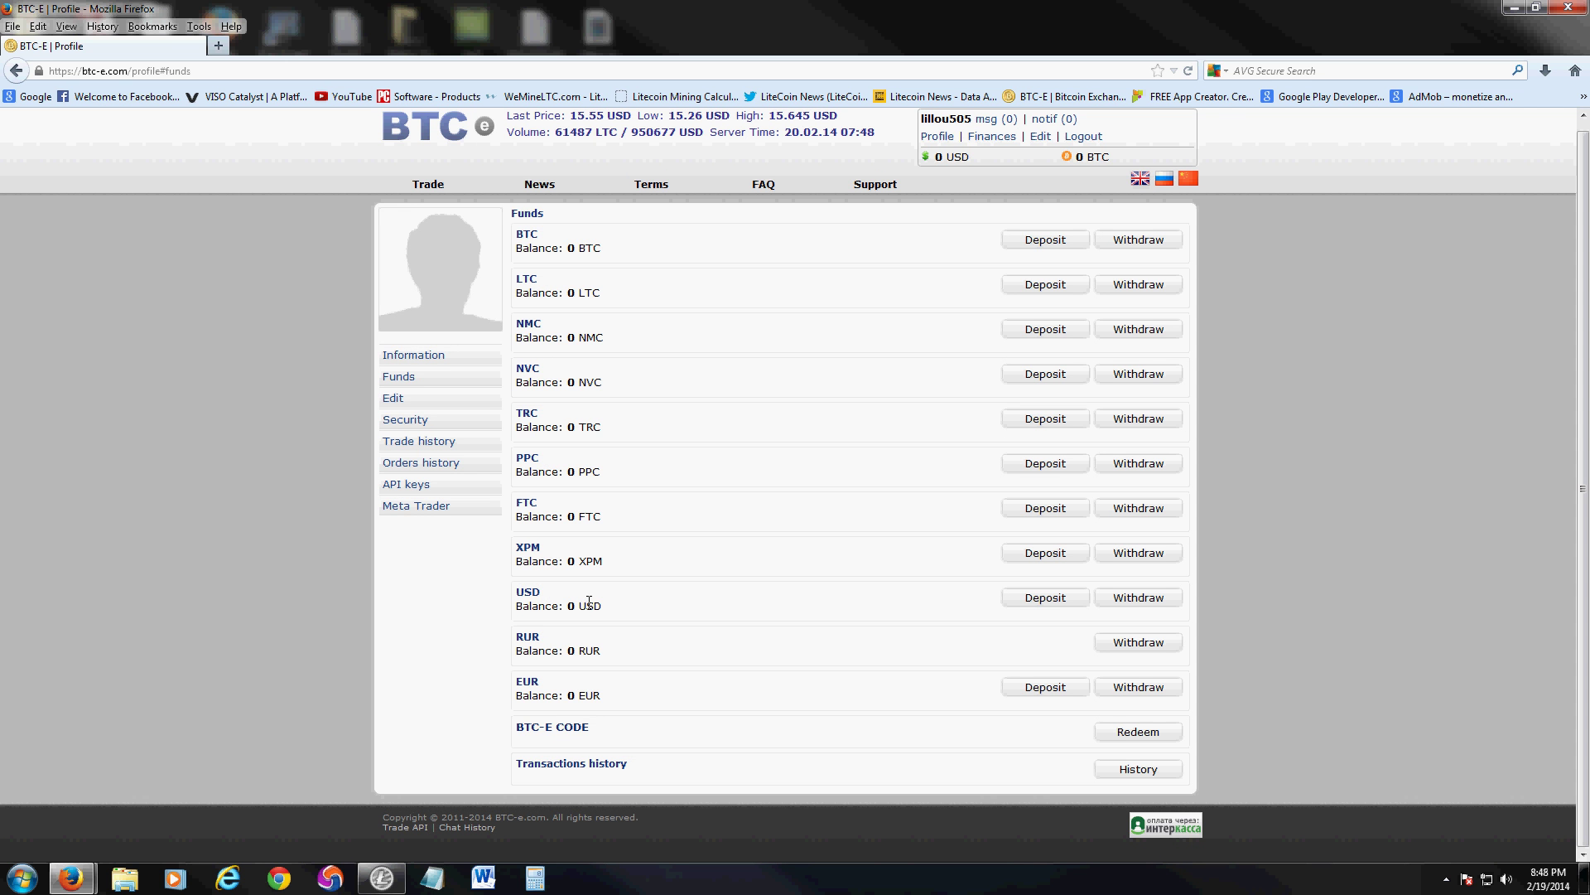
{"action": "left_click", "coordinate": [1131, 597]}
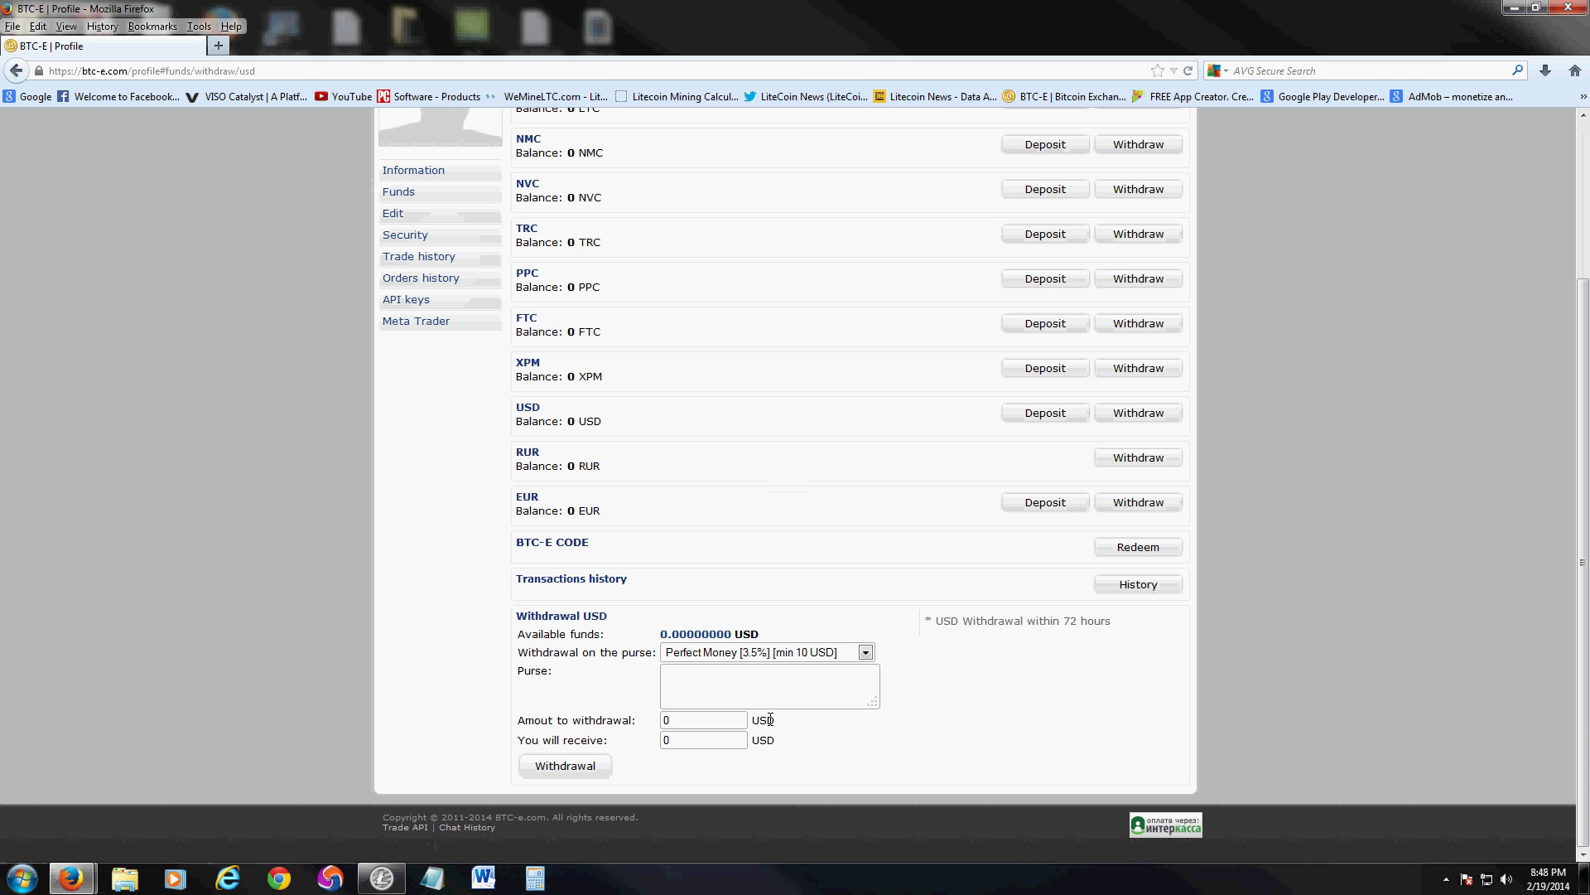
Expand the 'Withdrawal on the purse' dropdown to list USD methods with fees and minimums
{"action": "left_click", "coordinate": [830, 654]}
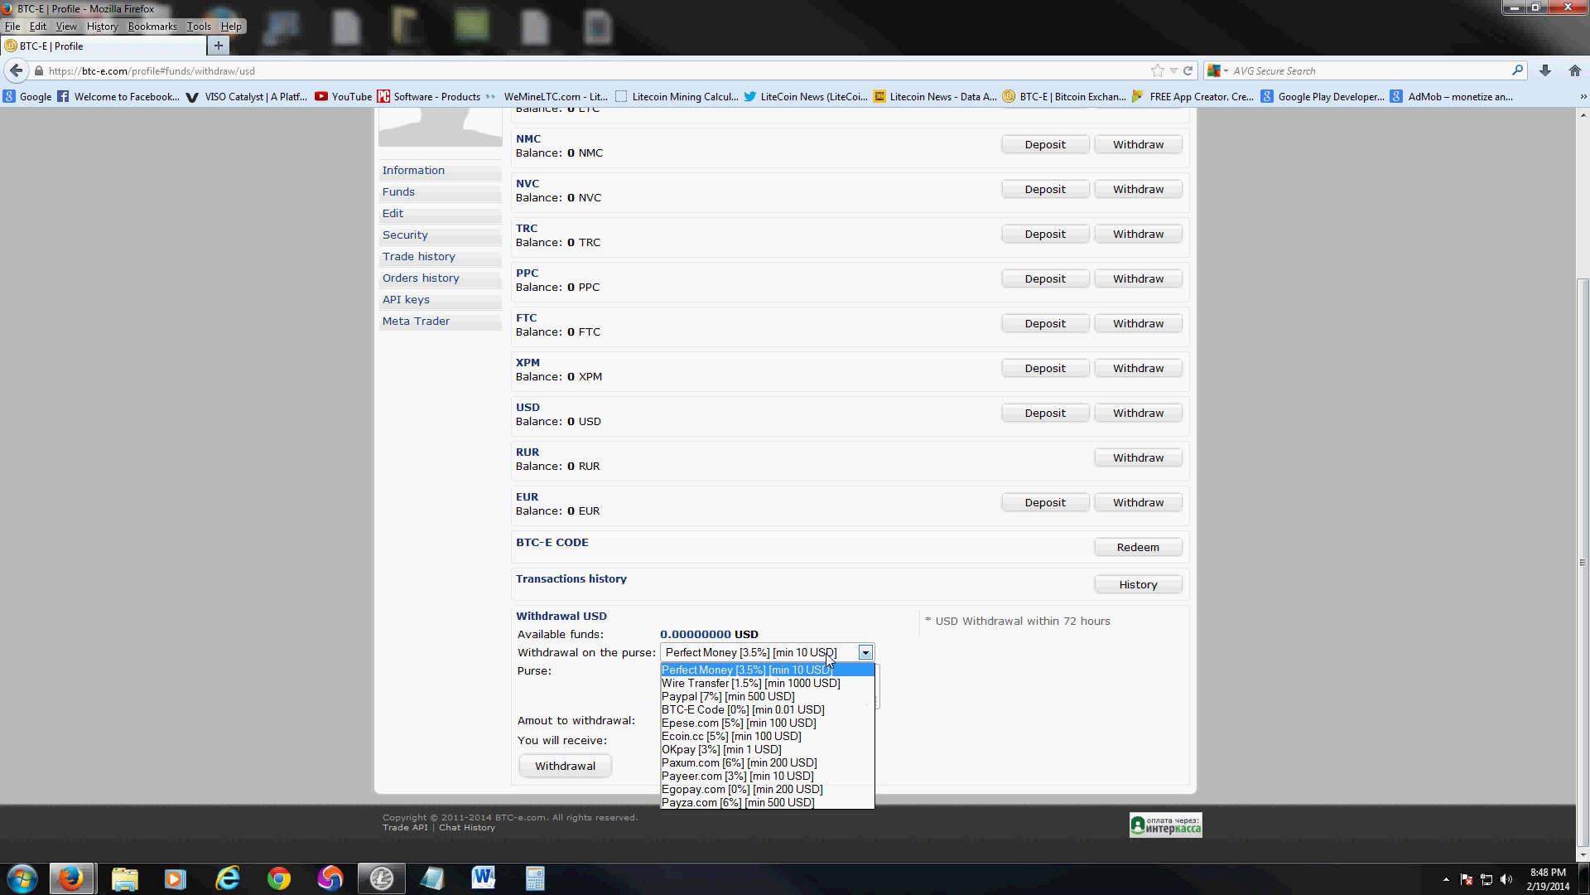